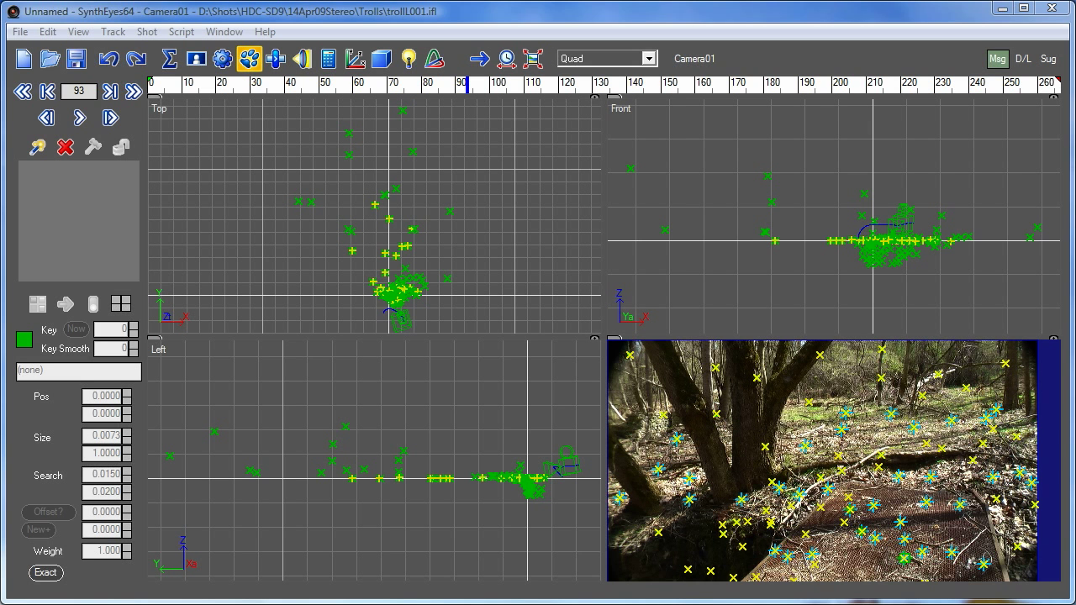
# Step: Select the auto tracker in the shaded strip of the metal sheet and scrub through its tracked range to frame 156
pyautogui.click(898, 523)
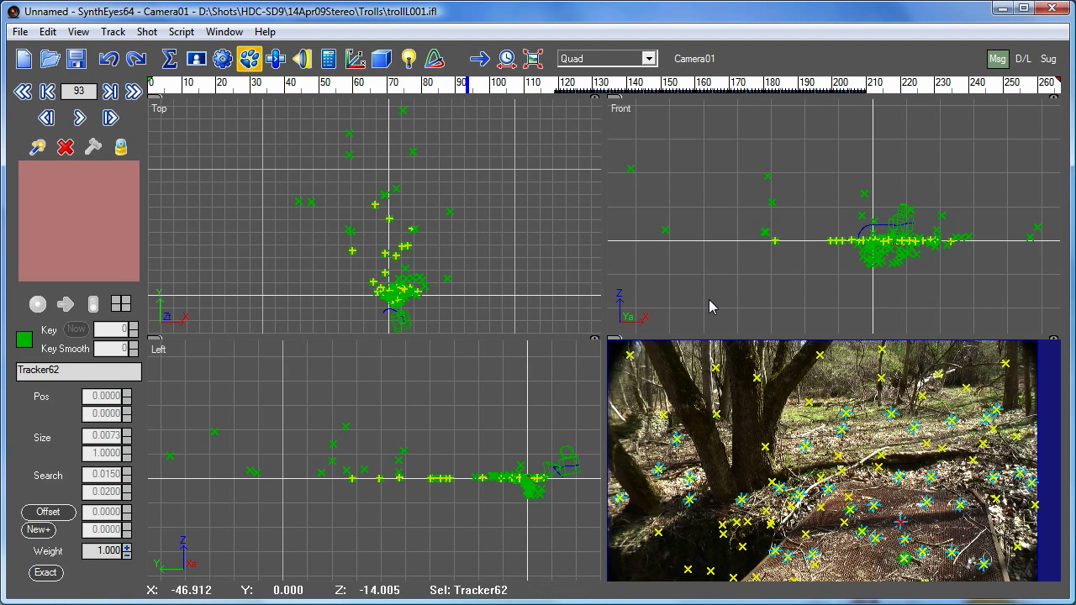
pyautogui.moveTo(550, 88); pyautogui.dragTo(870, 116)
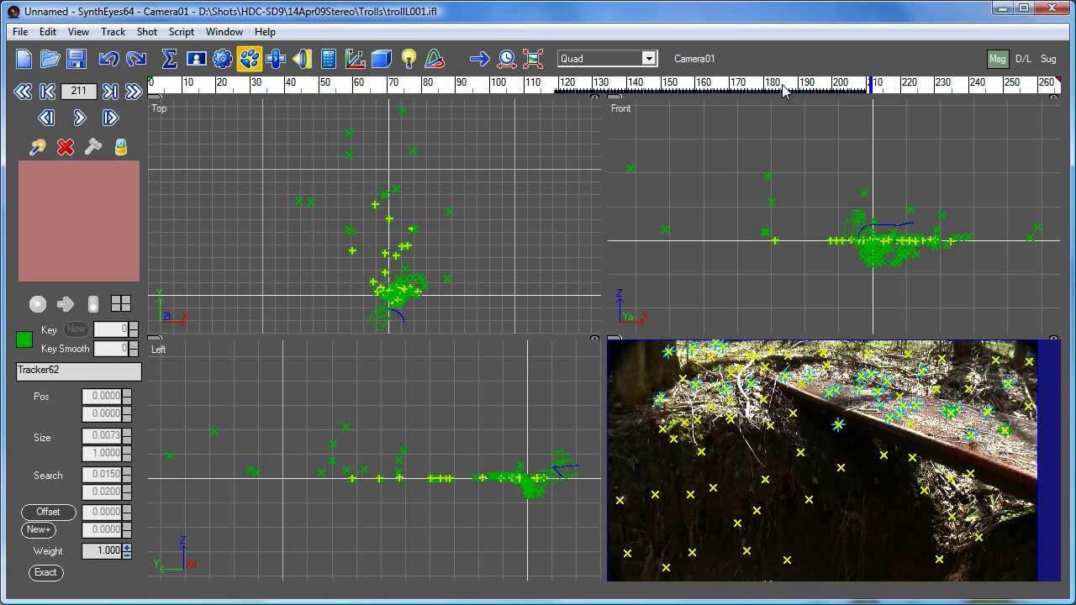
pyautogui.moveTo(777, 87); pyautogui.dragTo(687, 101)
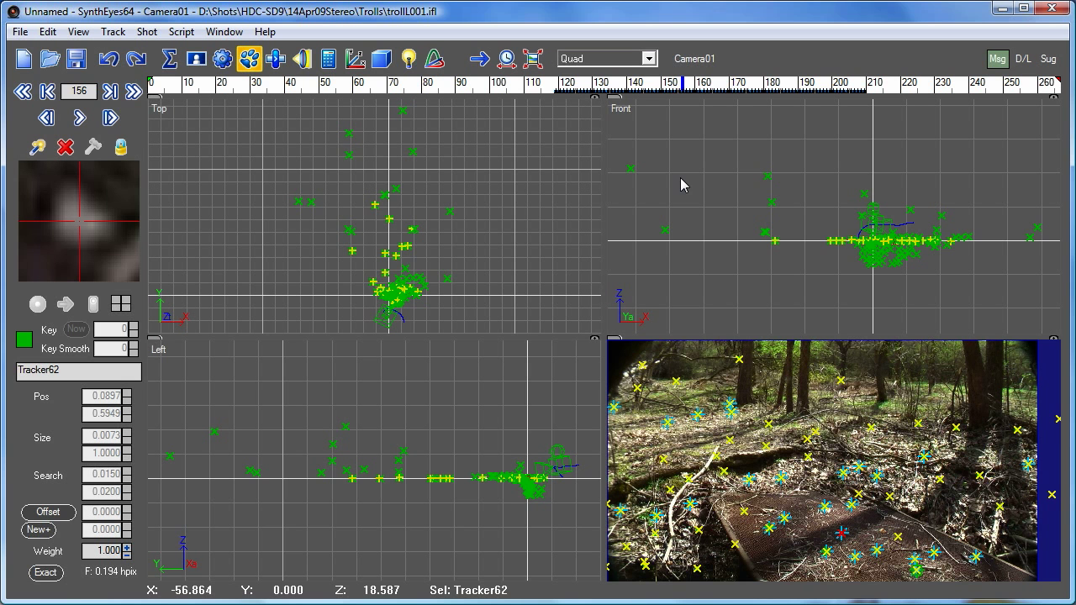
# Step: Turn on Pan to Follow, enlarge the Camera view around the selected tracker, and scrub along its tracked frames to frame 197
pyautogui.press('5')
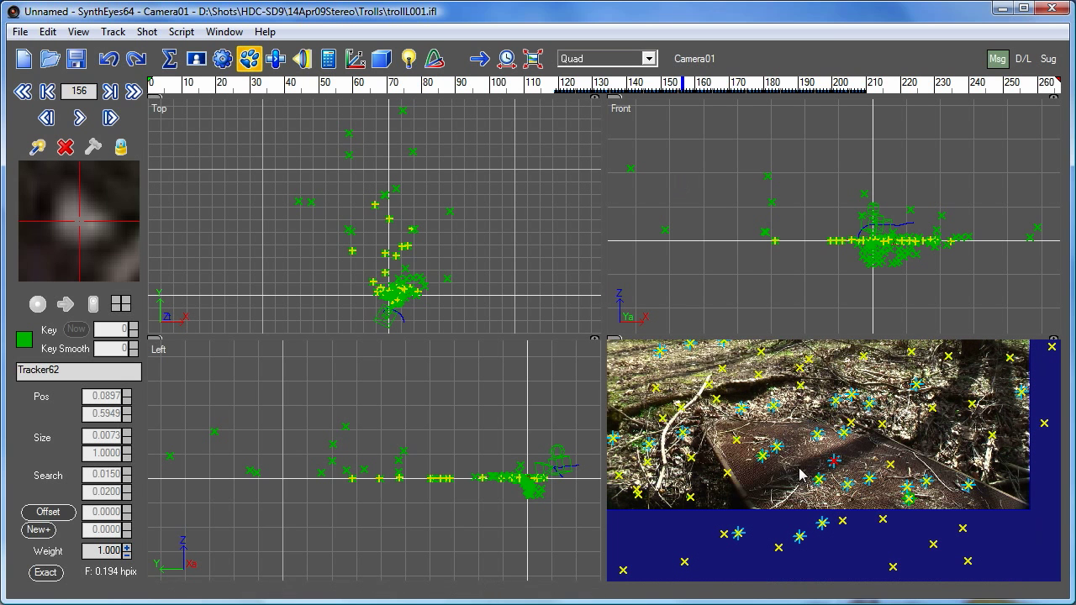
pyautogui.scroll(1, 836, 459)
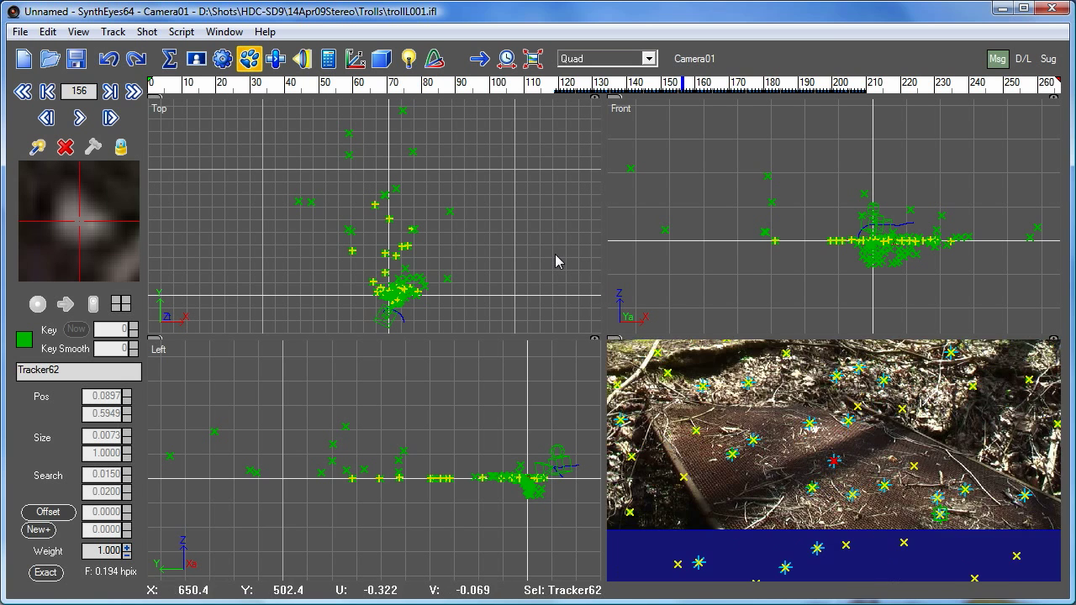
pyautogui.click(648, 58)
pyautogui.click(597, 76)
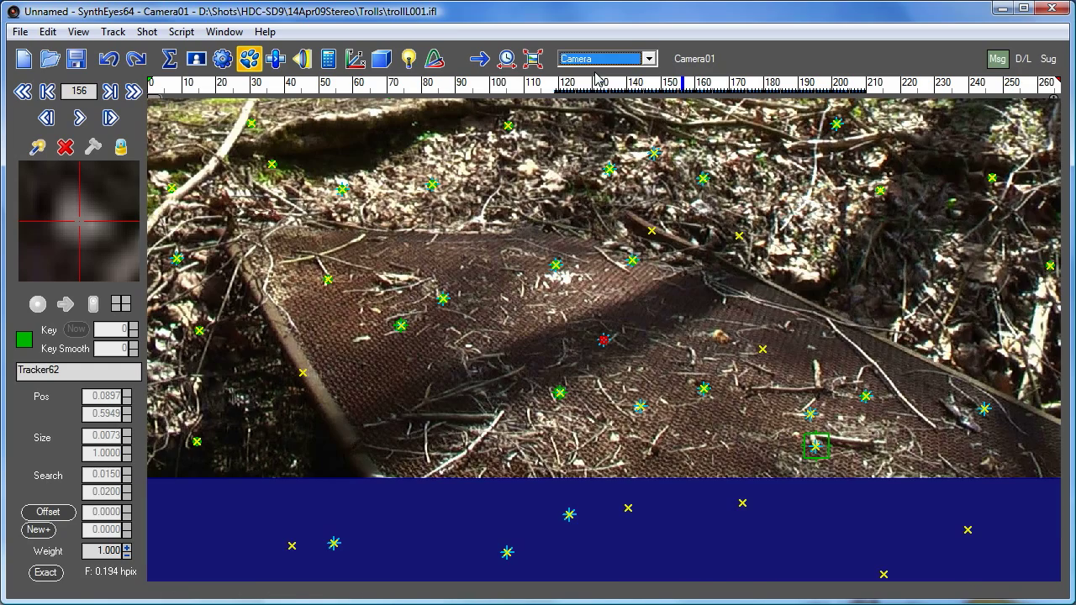
pyautogui.scroll(2, 613, 341)
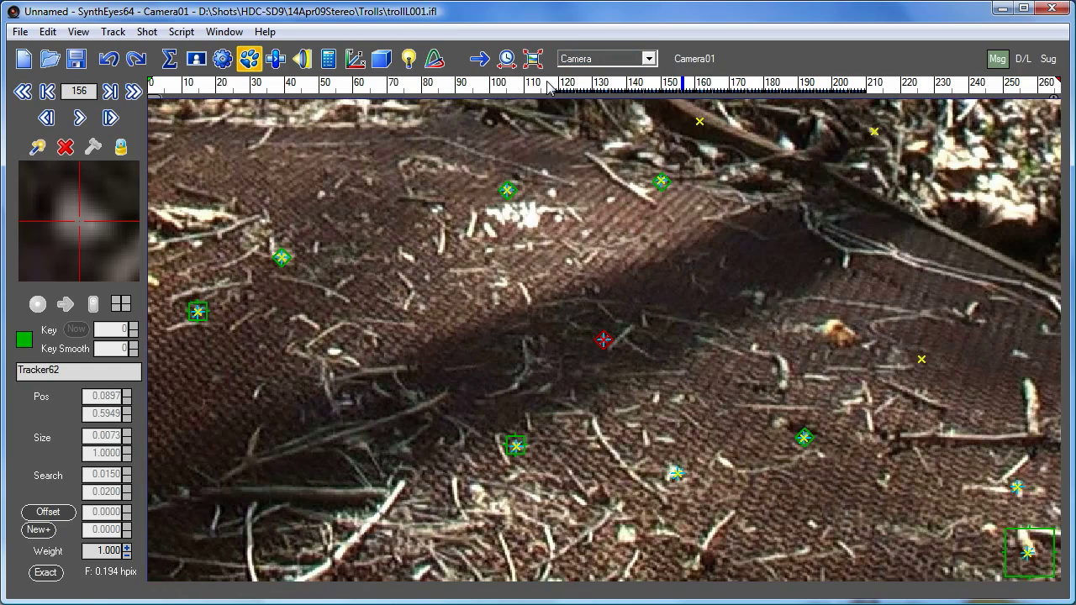
pyautogui.moveTo(546, 87); pyautogui.dragTo(823, 82)
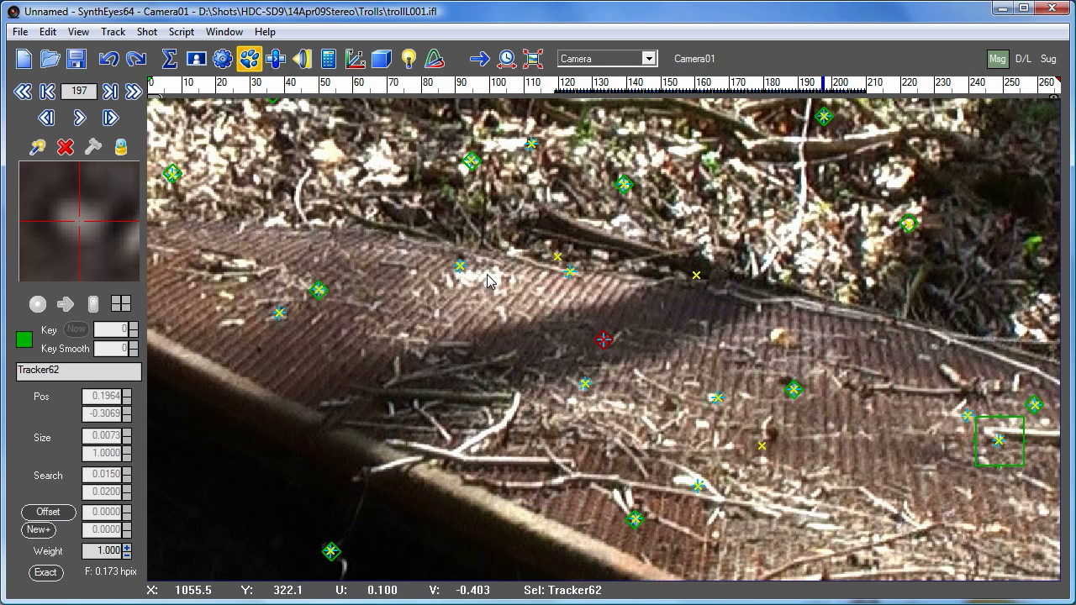
# Step: Unlock Tracker62 and go to frame 118, just before its tracked range begins
pyautogui.click(121, 148)
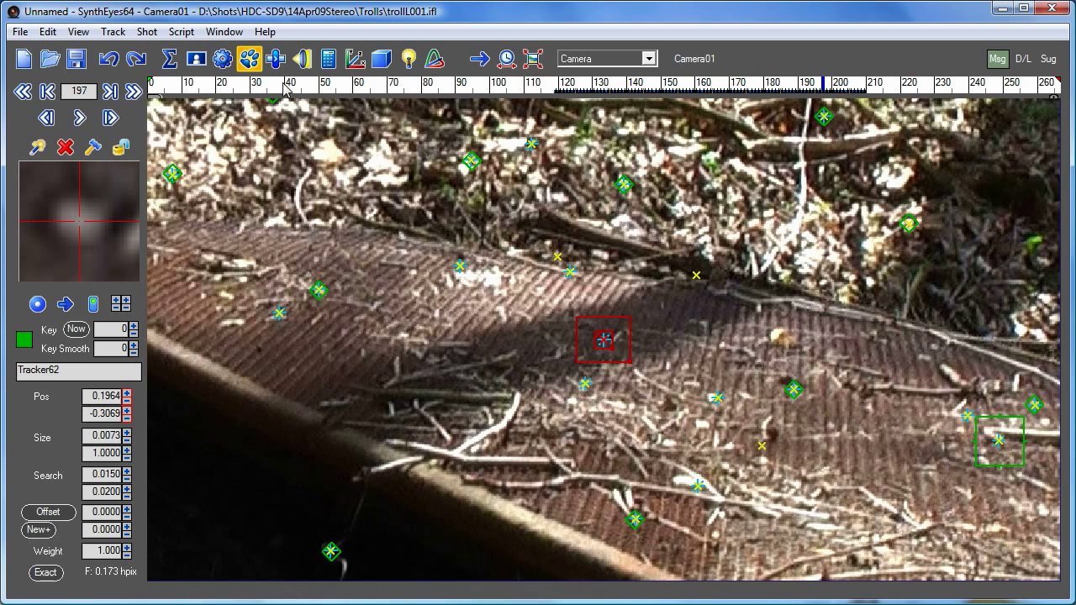
pyautogui.click(557, 84)
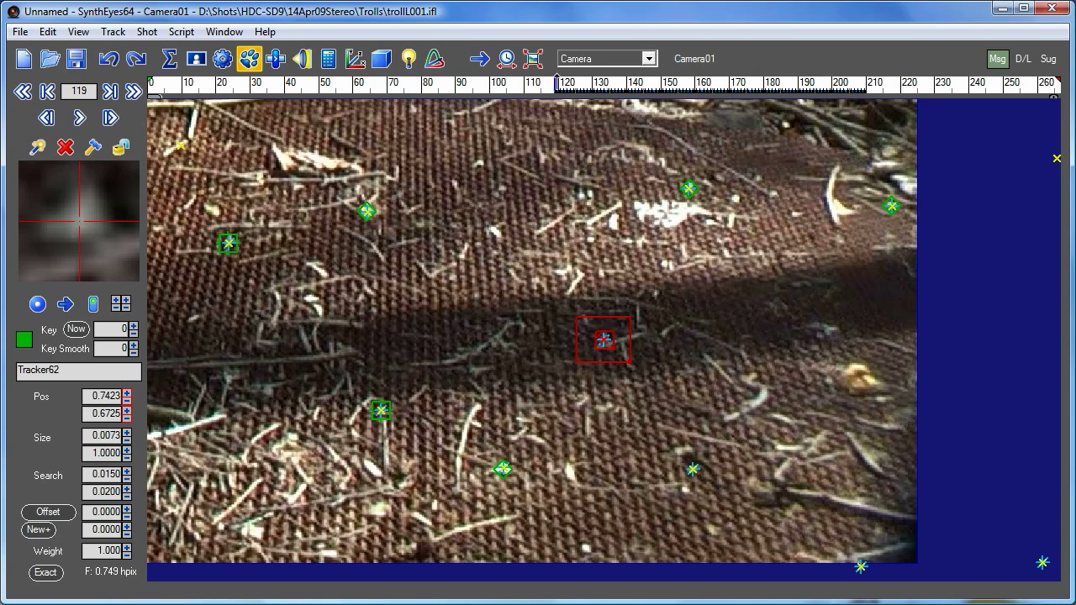
pyautogui.moveTo(557, 85); pyautogui.dragTo(553, 92)
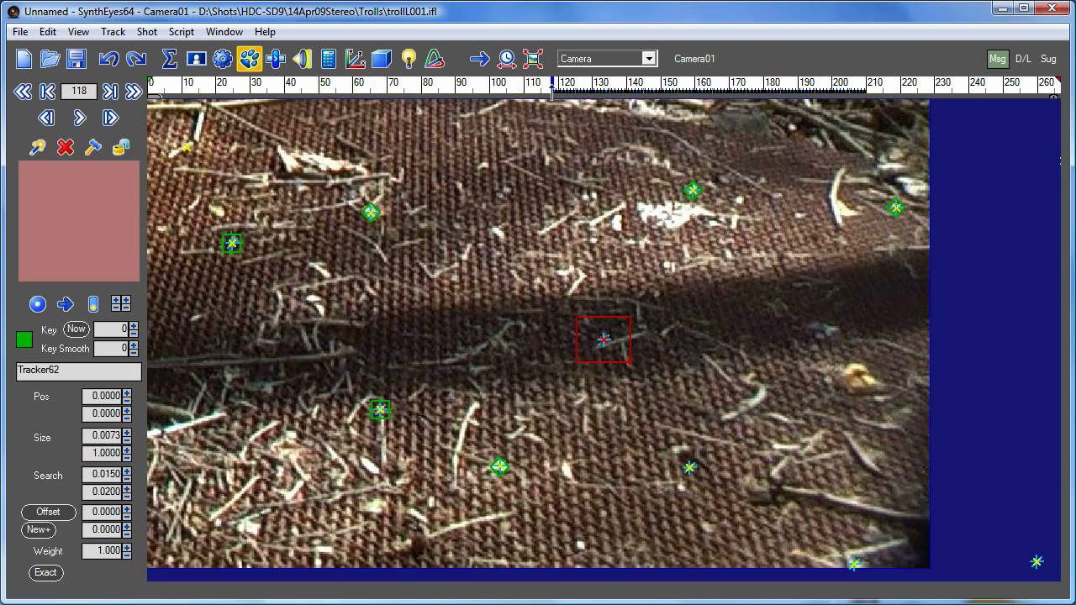
# Step: Change Tracker62 to a match-type tracker, set its tracking direction to backward, and enable it on frame 118
pyautogui.click(92, 305)
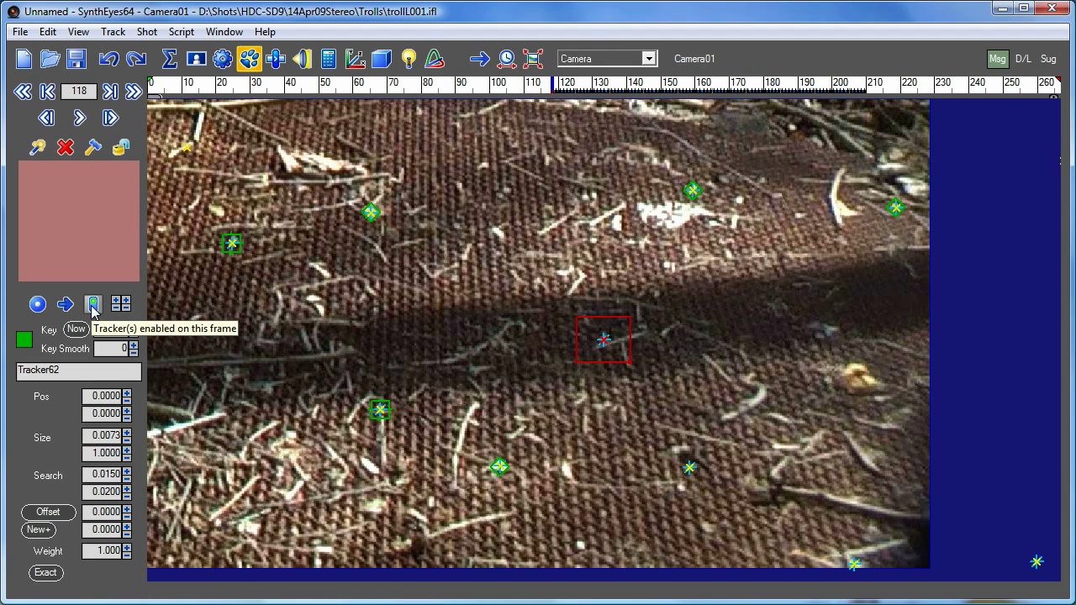
pyautogui.click(38, 305)
pyautogui.click(39, 305)
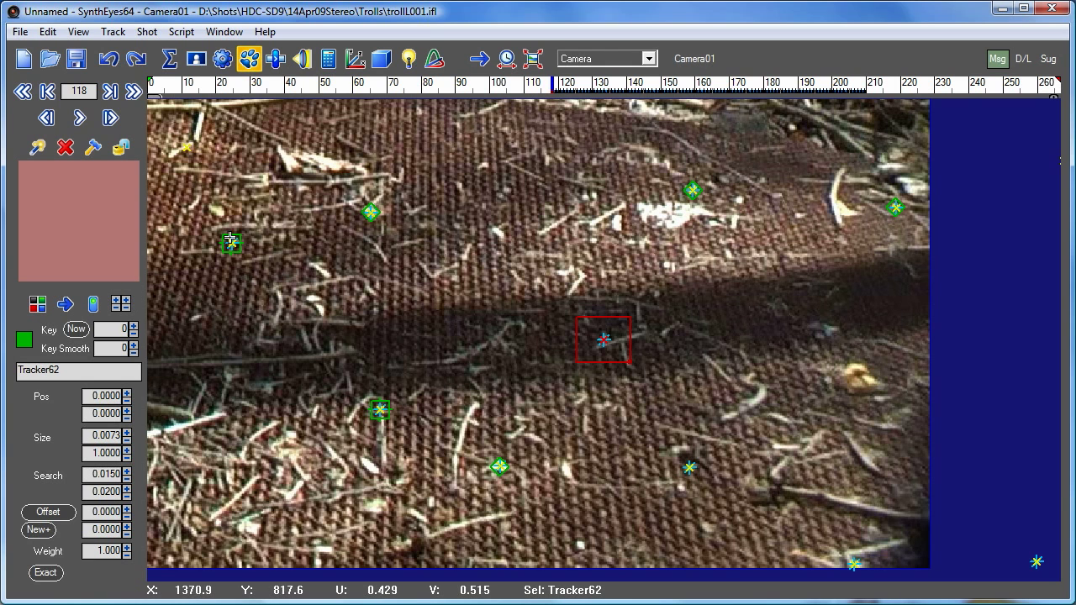
pyautogui.click(66, 304)
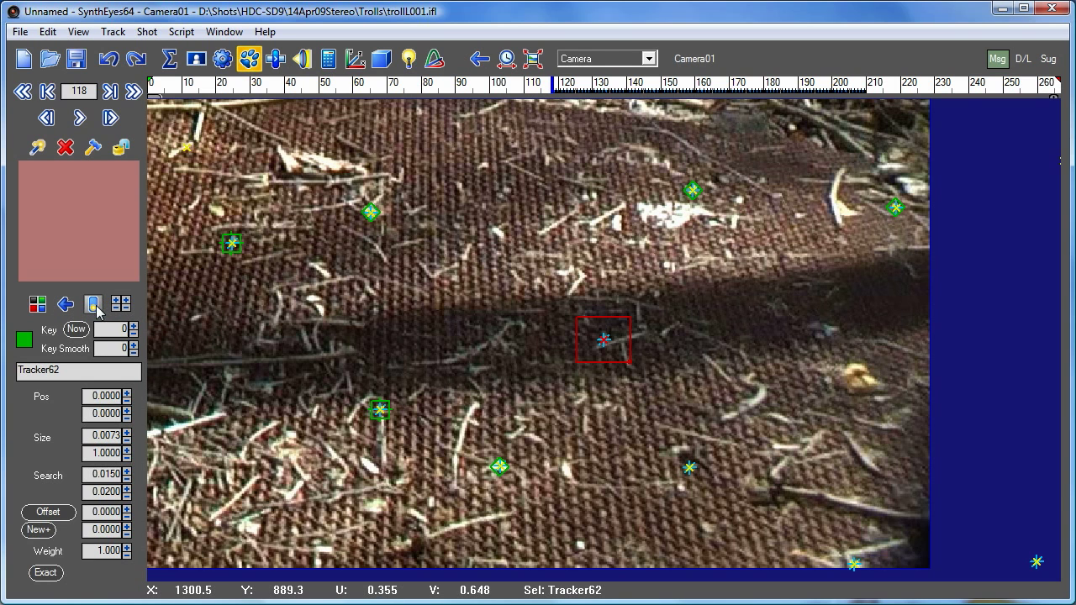
pyautogui.click(96, 304)
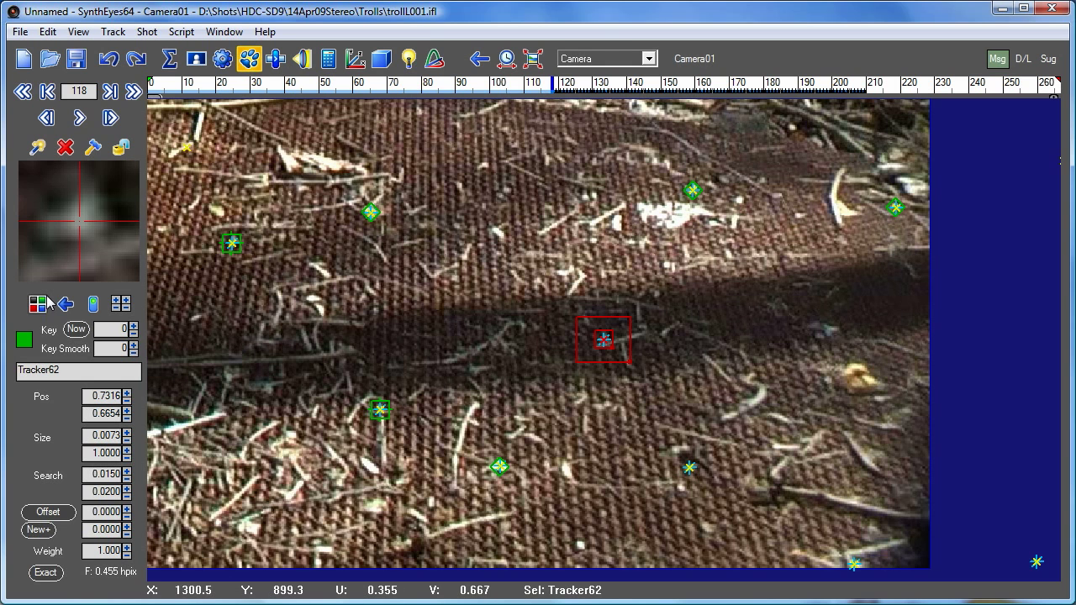
# Step: Set Tracker62's key spacing and key smoothing to 14 frames, and check the Search from solved tracking option
pyautogui.moveTo(134, 330)
pyautogui.mouseDown()
pyautogui.moveTo(134, 315)
pyautogui.moveTo(133, 343)
pyautogui.mouseUp()
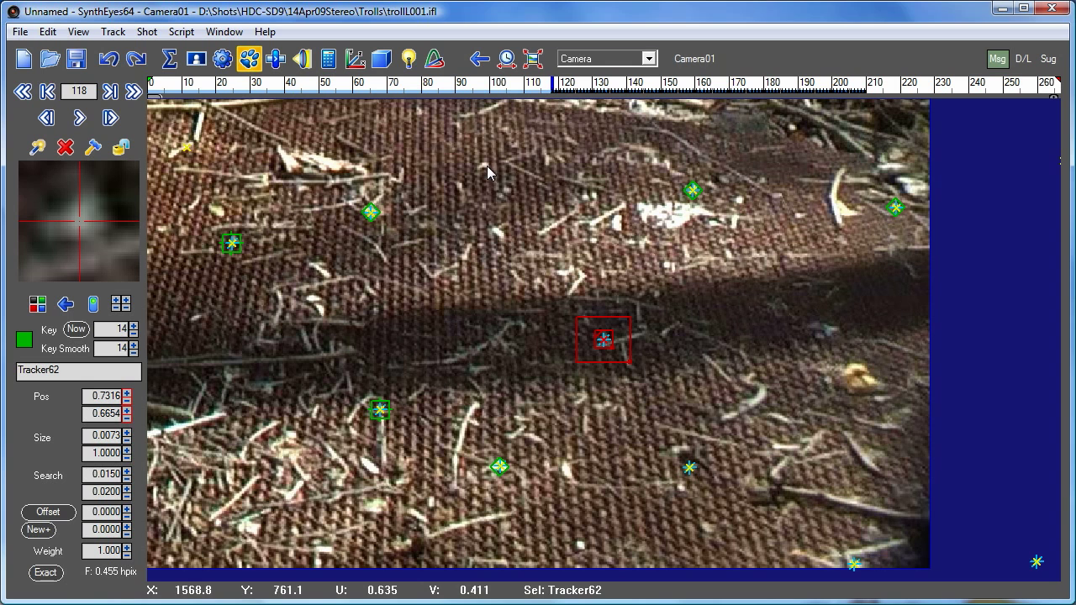
pyautogui.click(146, 33)
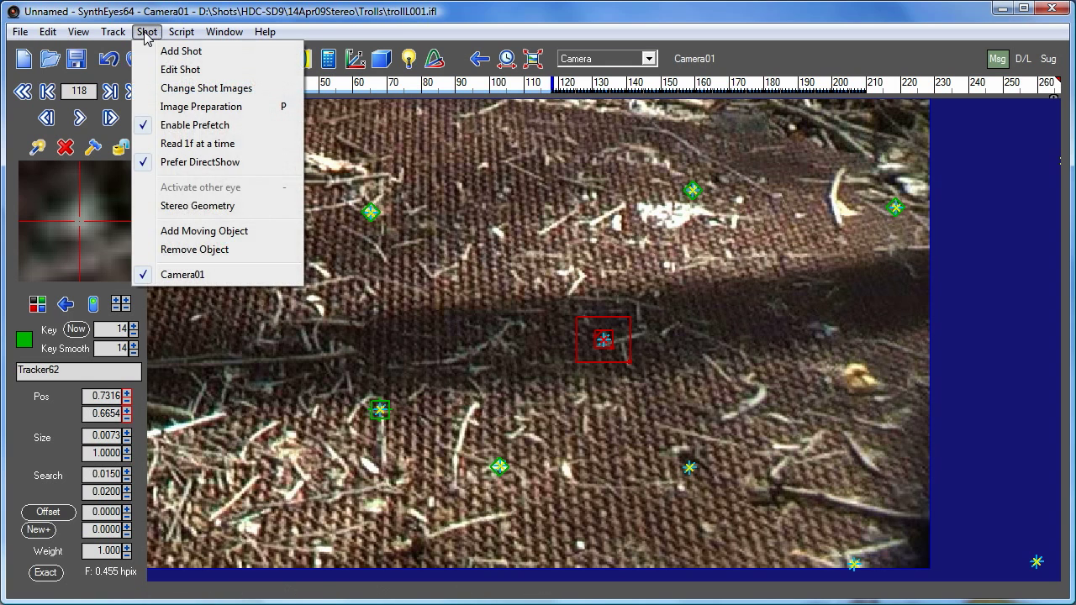
pyautogui.moveTo(115, 34)
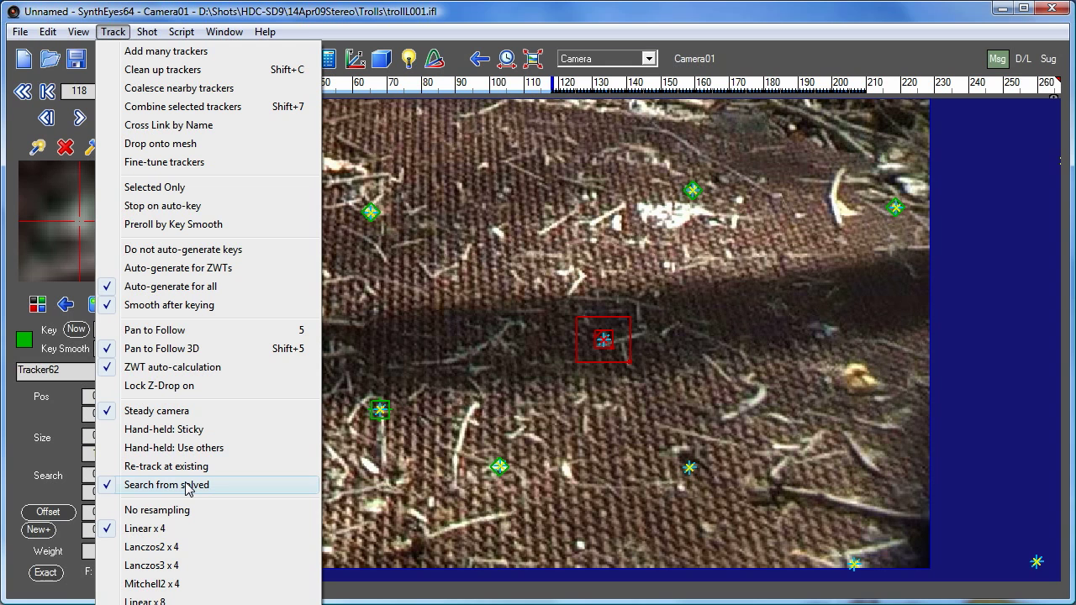
pyautogui.click(251, 494)
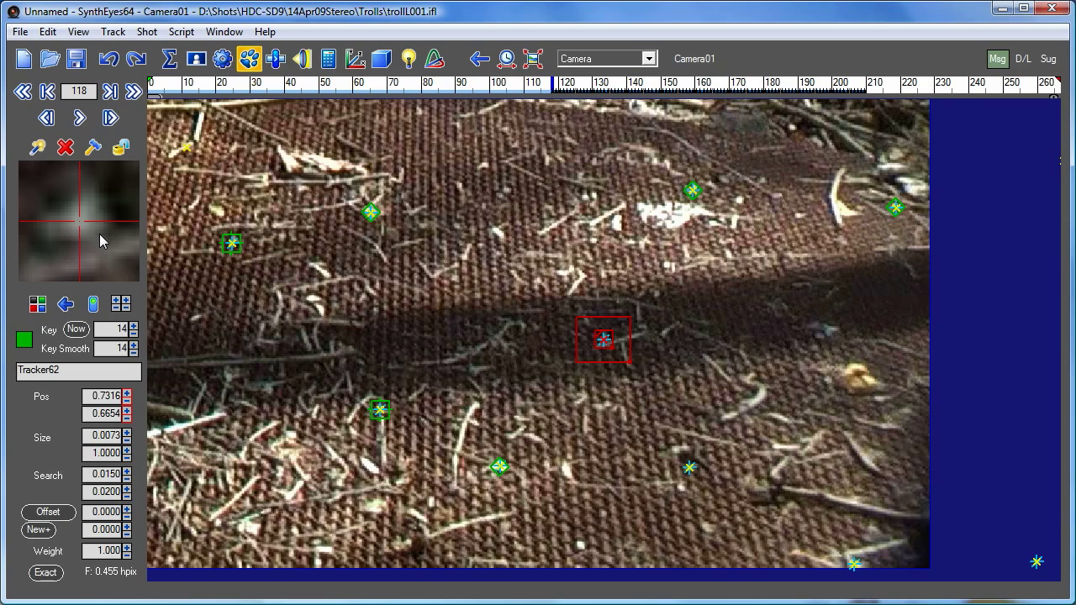
# Step: Track Tracker62 backward from frame 118 to frame 0
pyautogui.scroll(3, 99, 234)
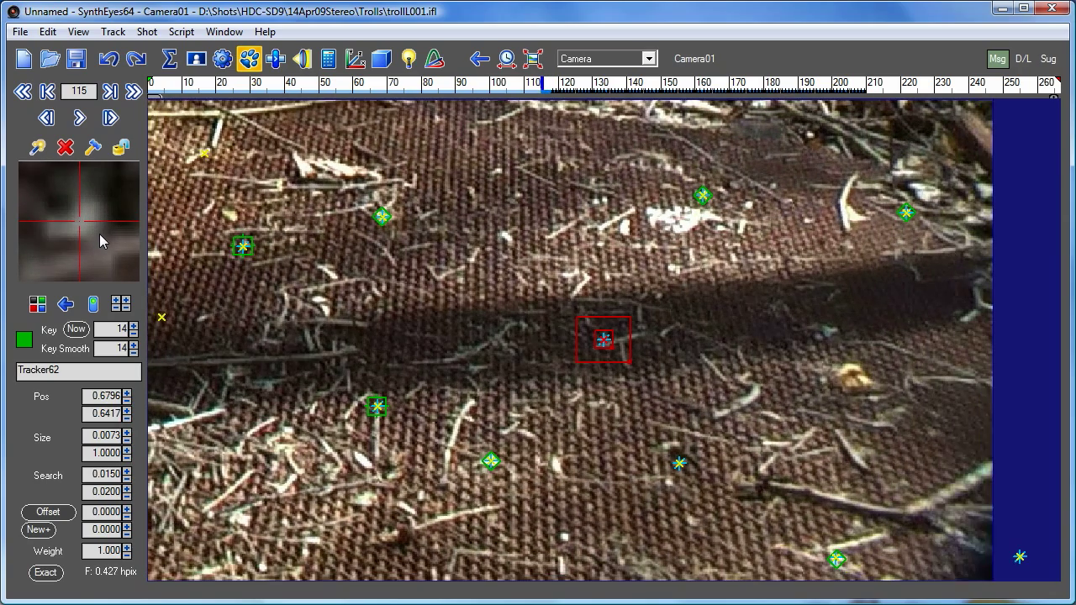
pyautogui.press(',')
pyautogui.press(',')
pyautogui.press(',')
pyautogui.press(',')
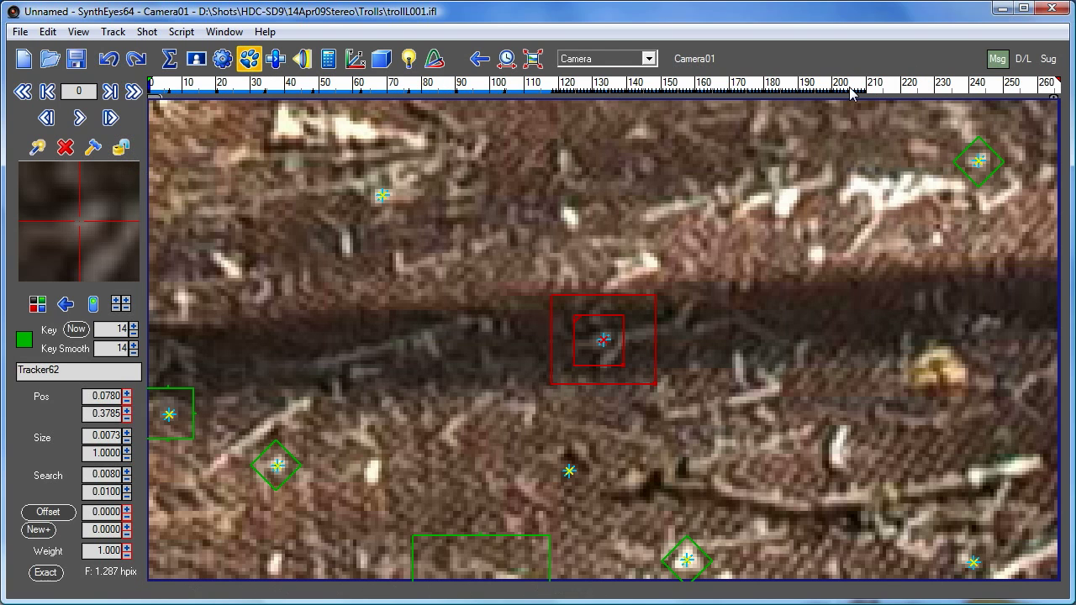
# Step: Extend Tracker62's track forward from the end of its original range near frame 210 and refine the camera solve
pyautogui.click(868, 84)
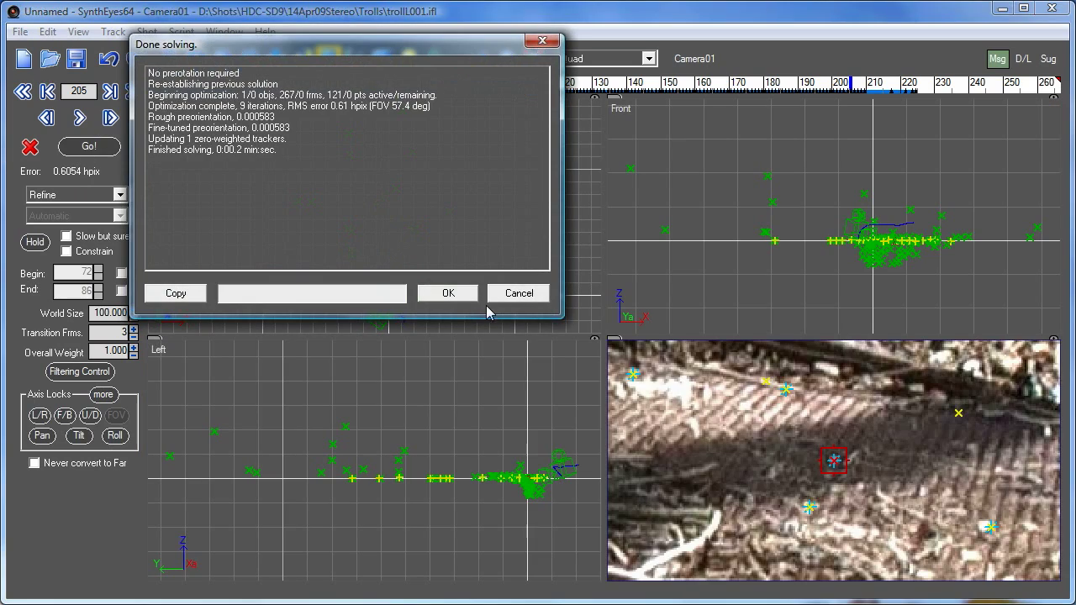
pyautogui.click(450, 295)
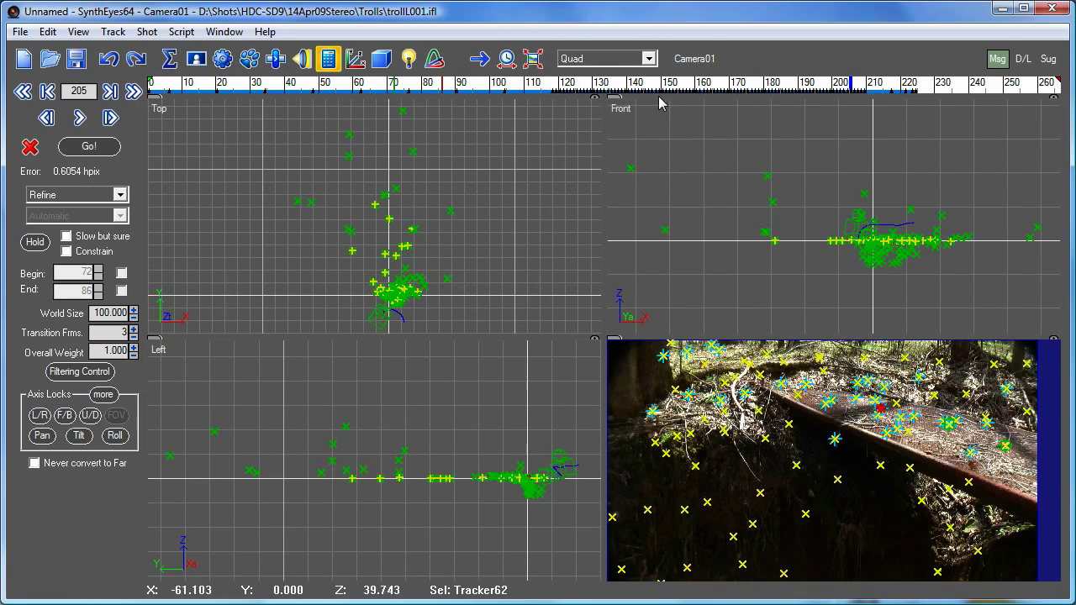
# Step: In the Camera view, fine-tune only the selected tracker with a key spacing of 8 and Linear x 4 resampling
pyautogui.click(586, 61)
pyautogui.click(580, 77)
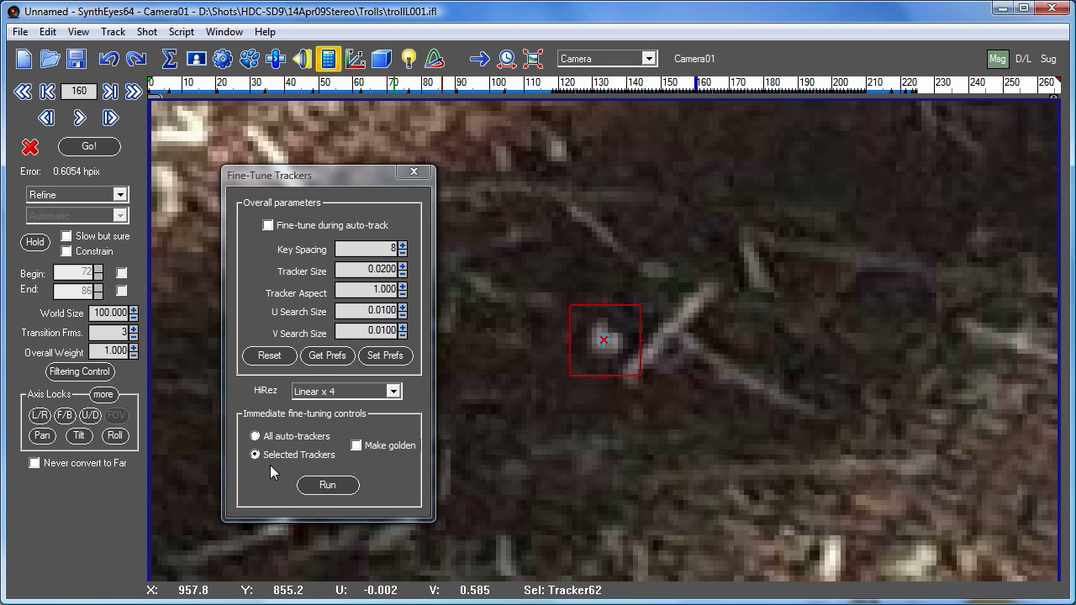
pyautogui.click(334, 493)
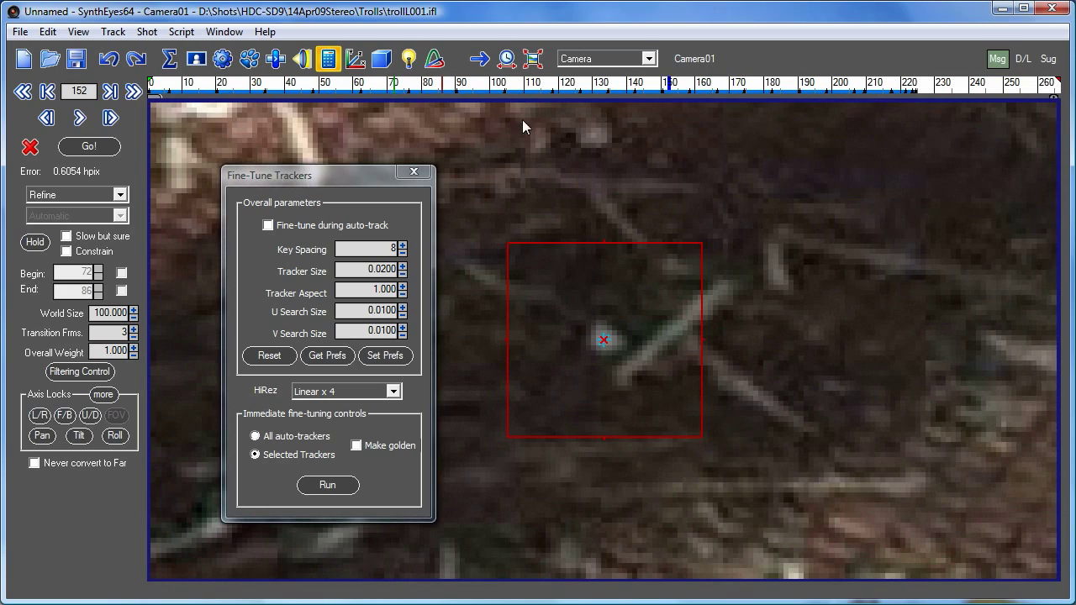
pyautogui.click(412, 173)
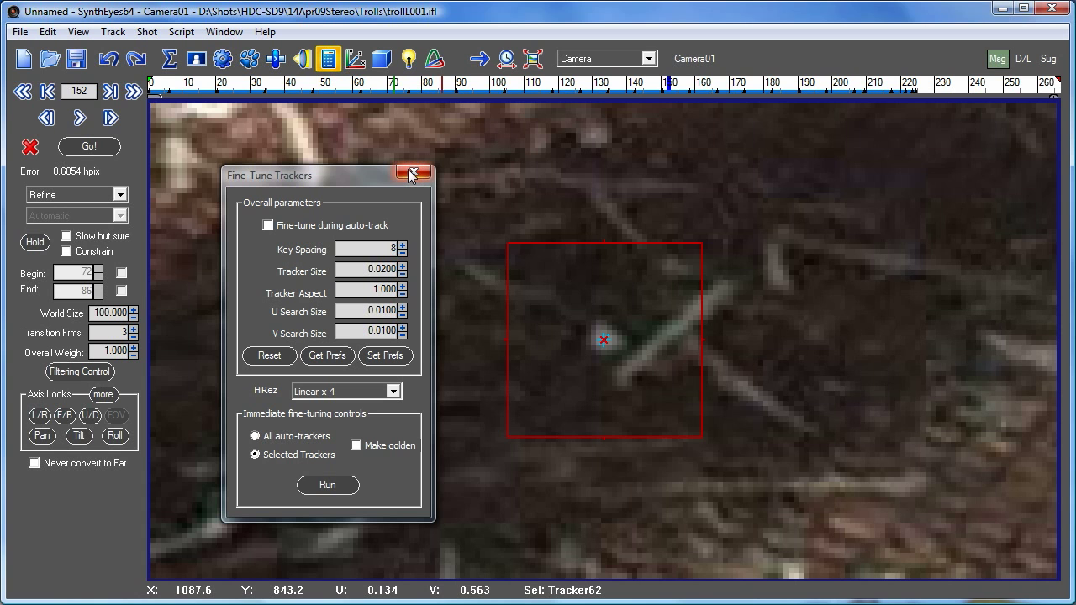